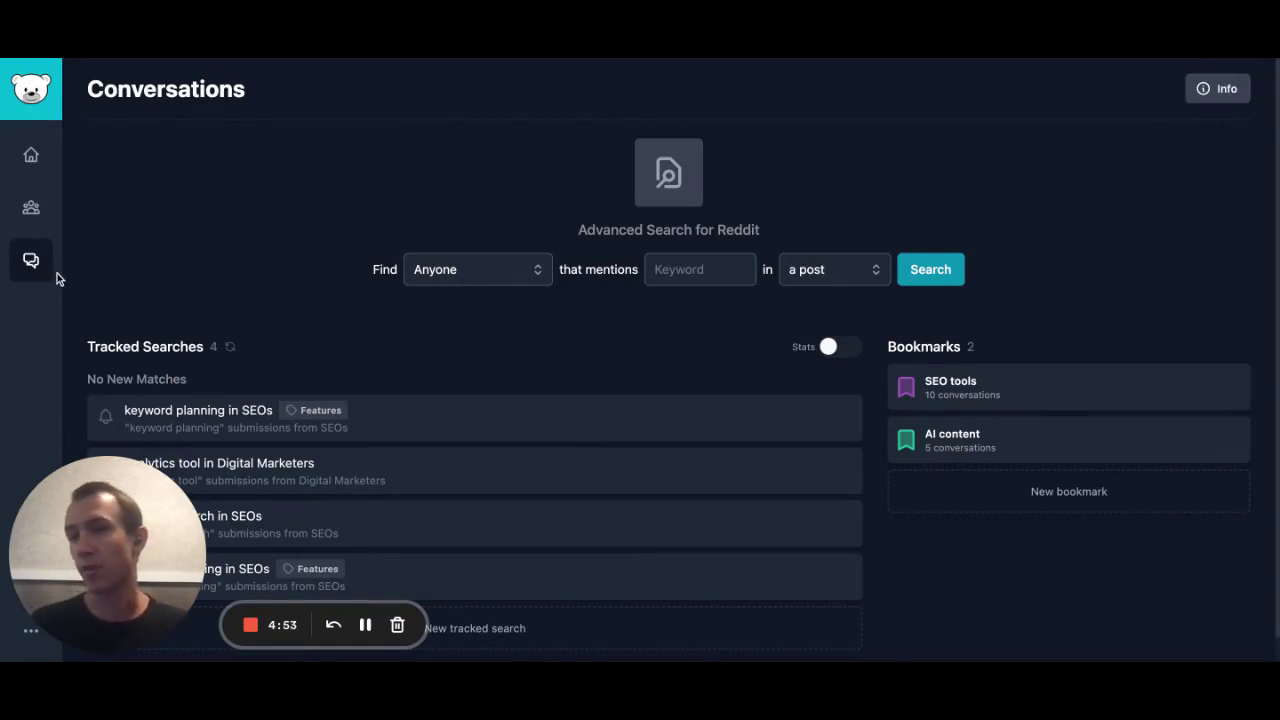
Search the SEOs audience for 'SEO audit tool' to list its 59 matching Reddit posts.
left_click(30, 266)
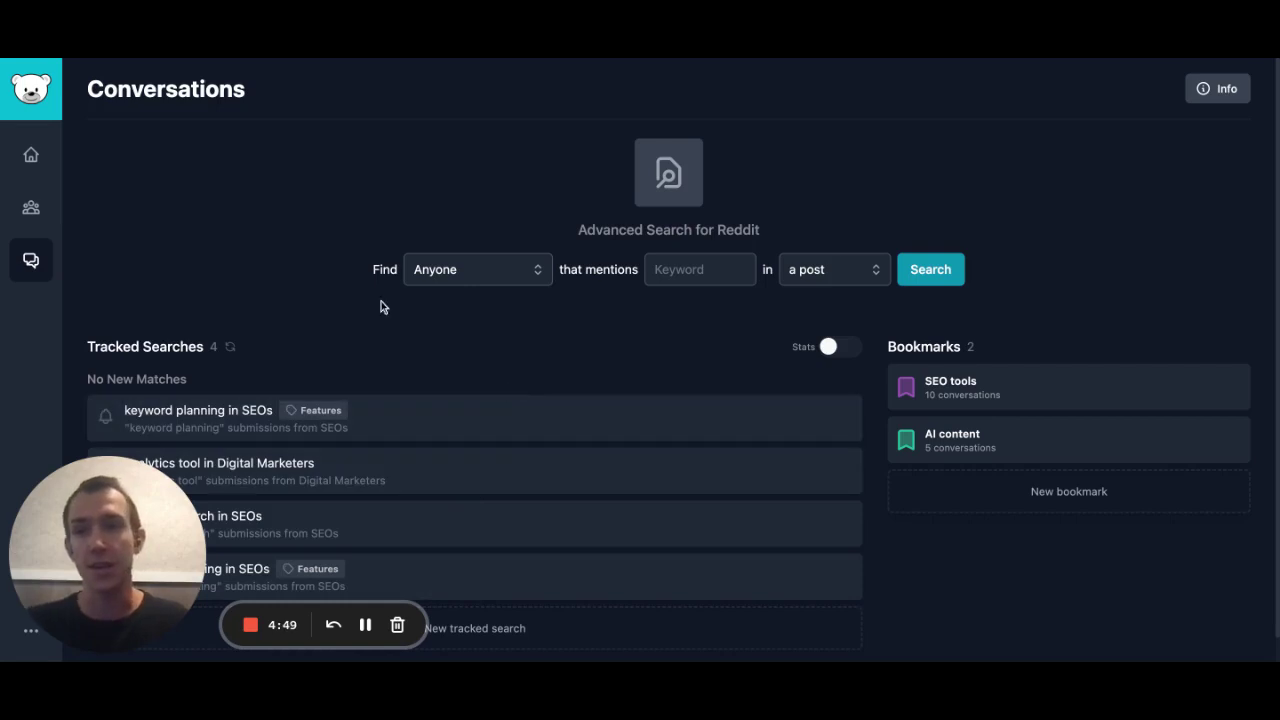
left_click(31, 210)
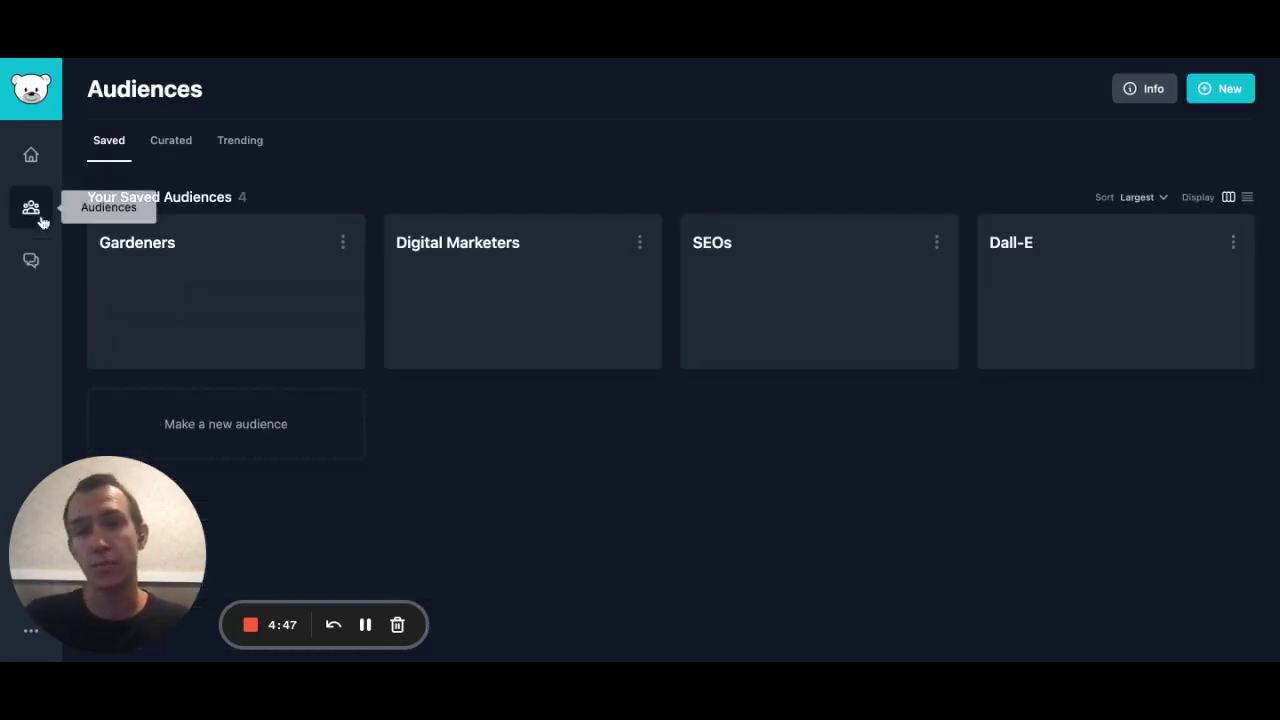
left_click(720, 247)
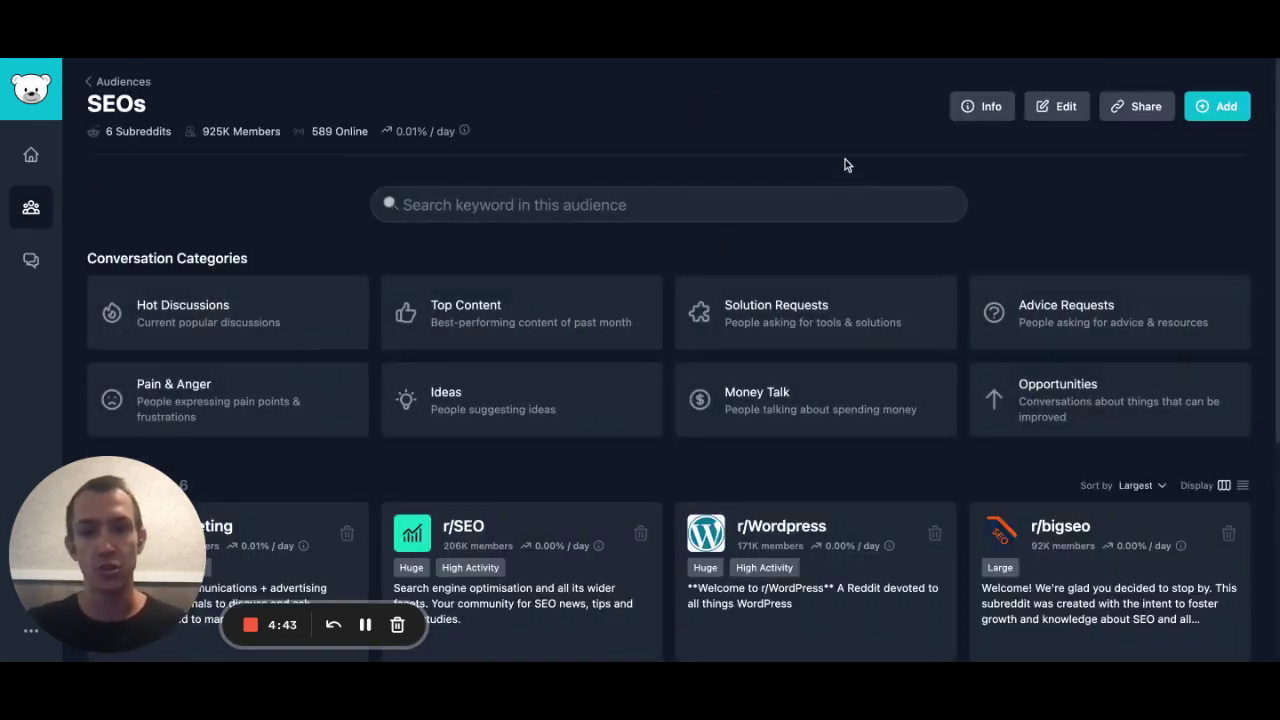
left_click(670, 212)
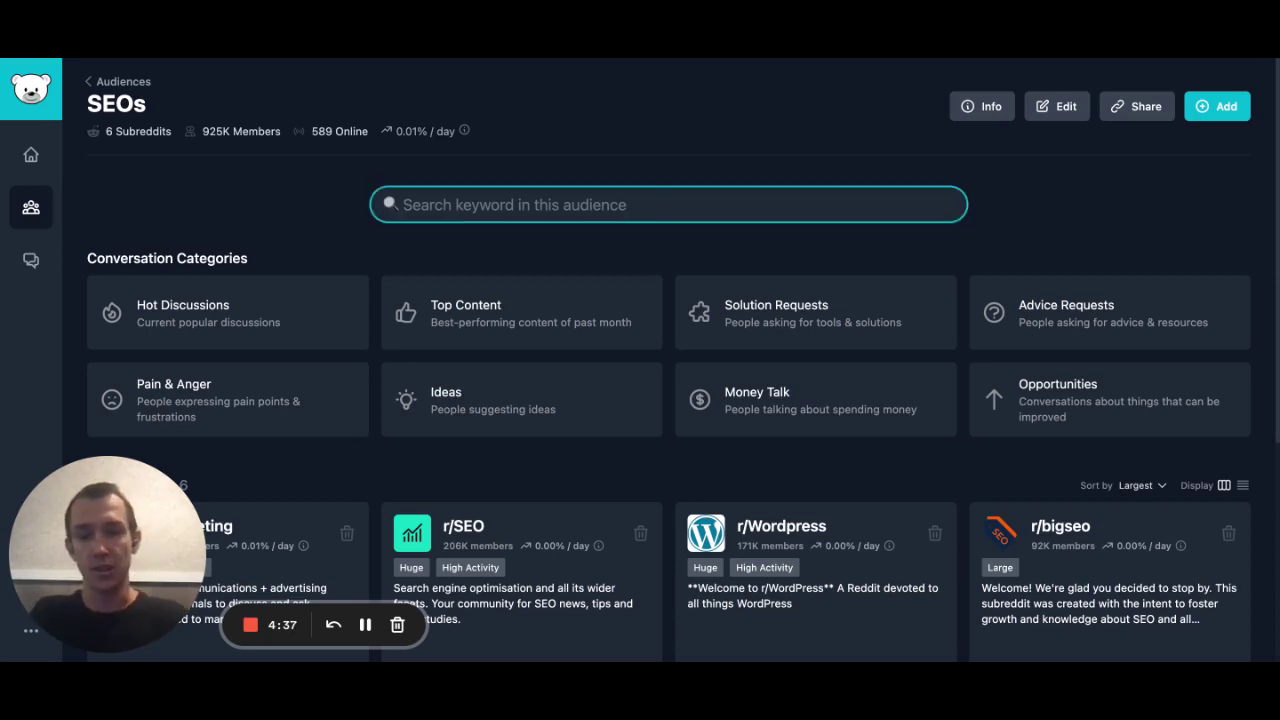
type("SEO audit tool")
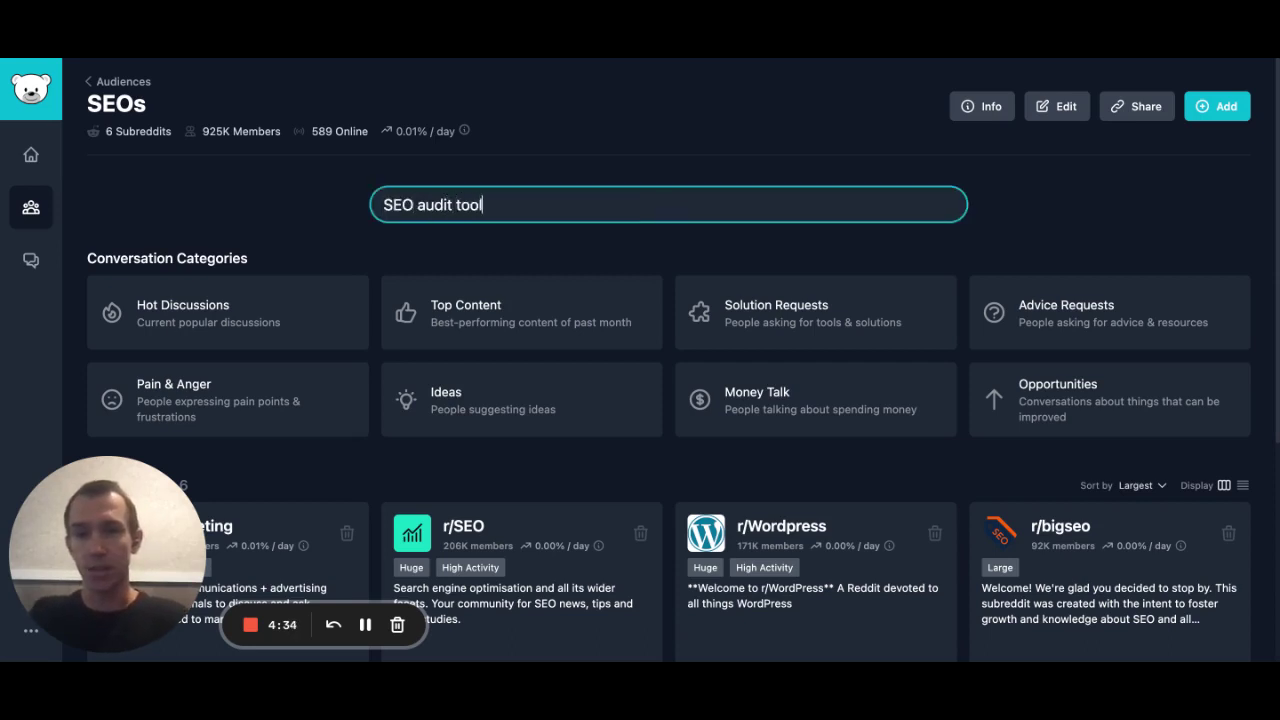
key("Return")
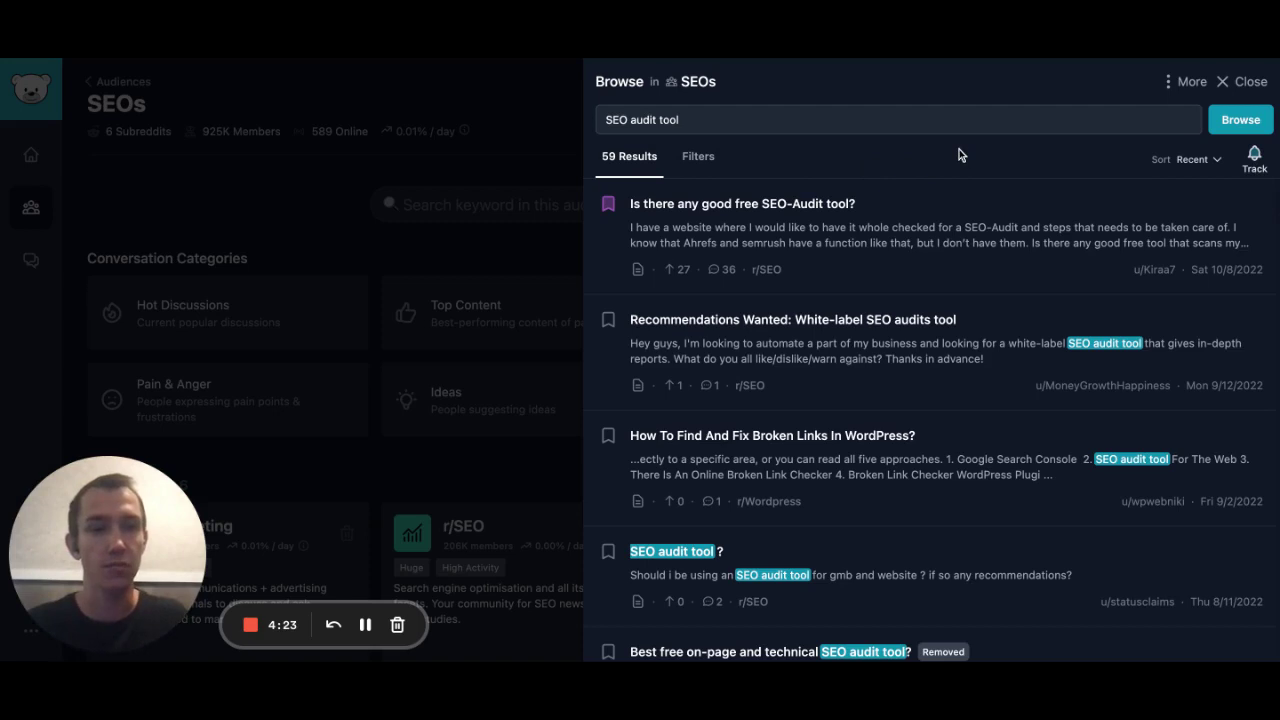
Track the keyword as 'SEO audit tool in SEOs' and close the search results panel.
left_click(1251, 162)
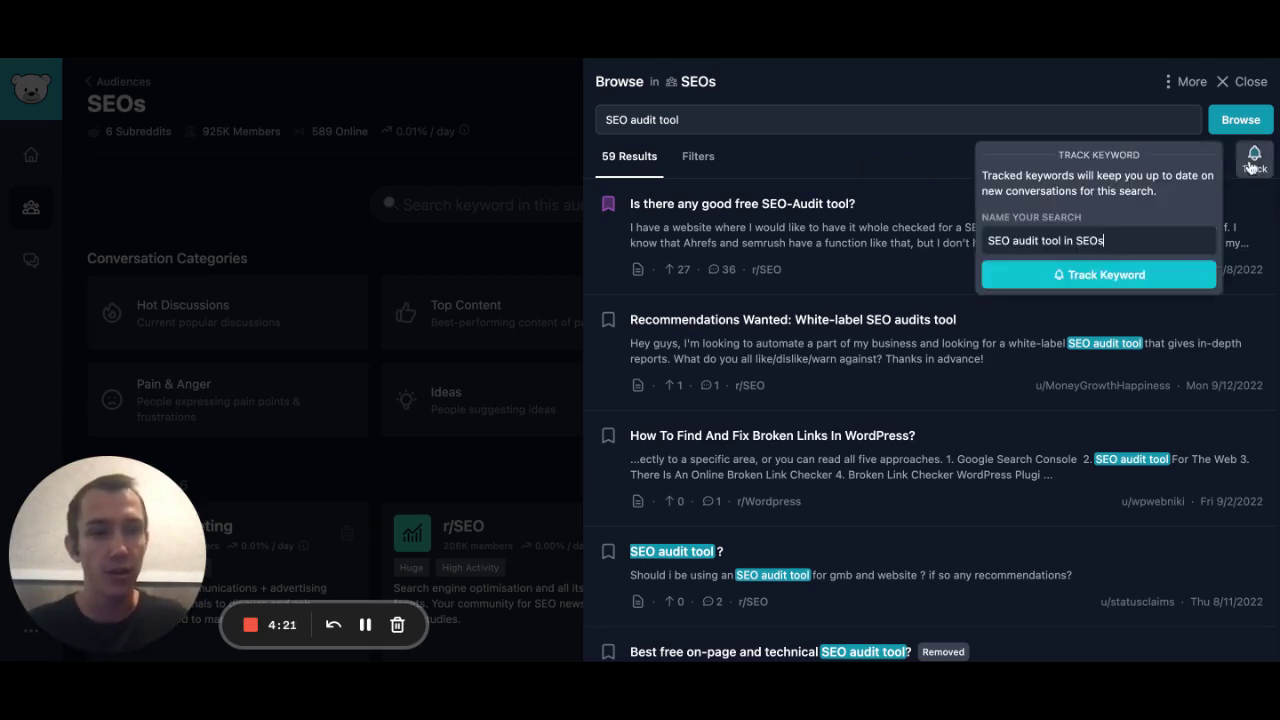
left_click(1128, 275)
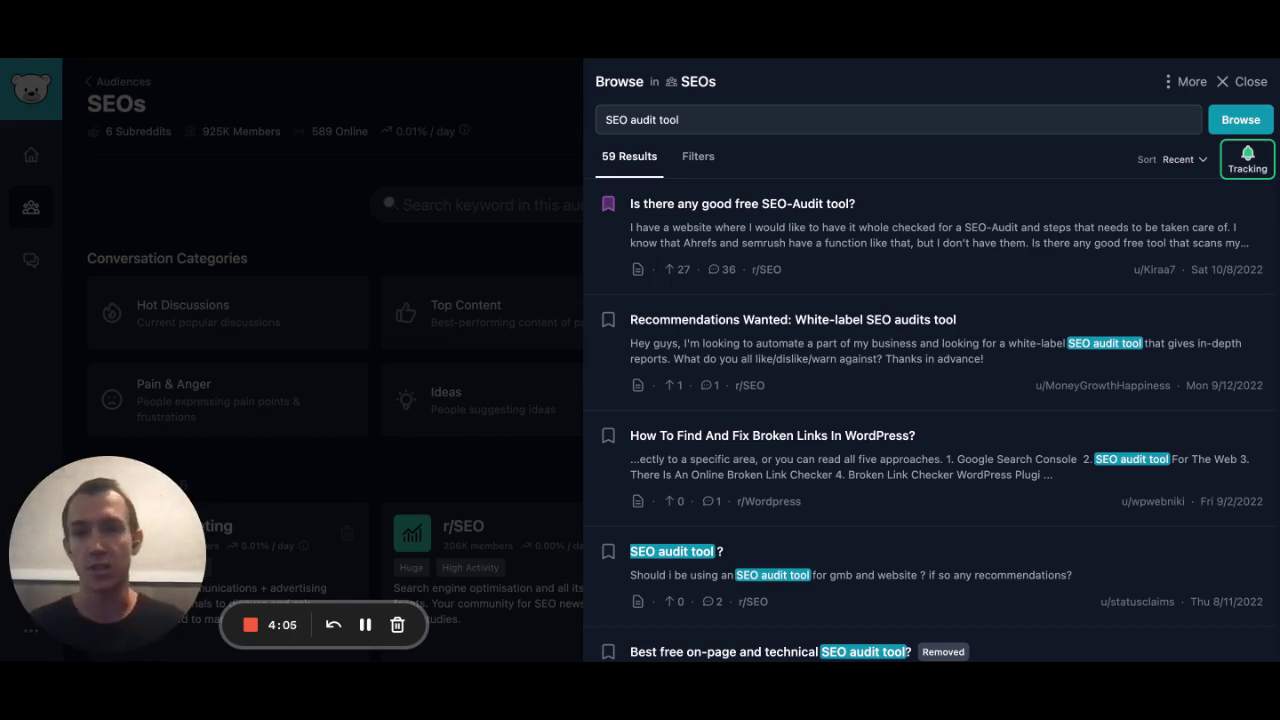
left_click(294, 186)
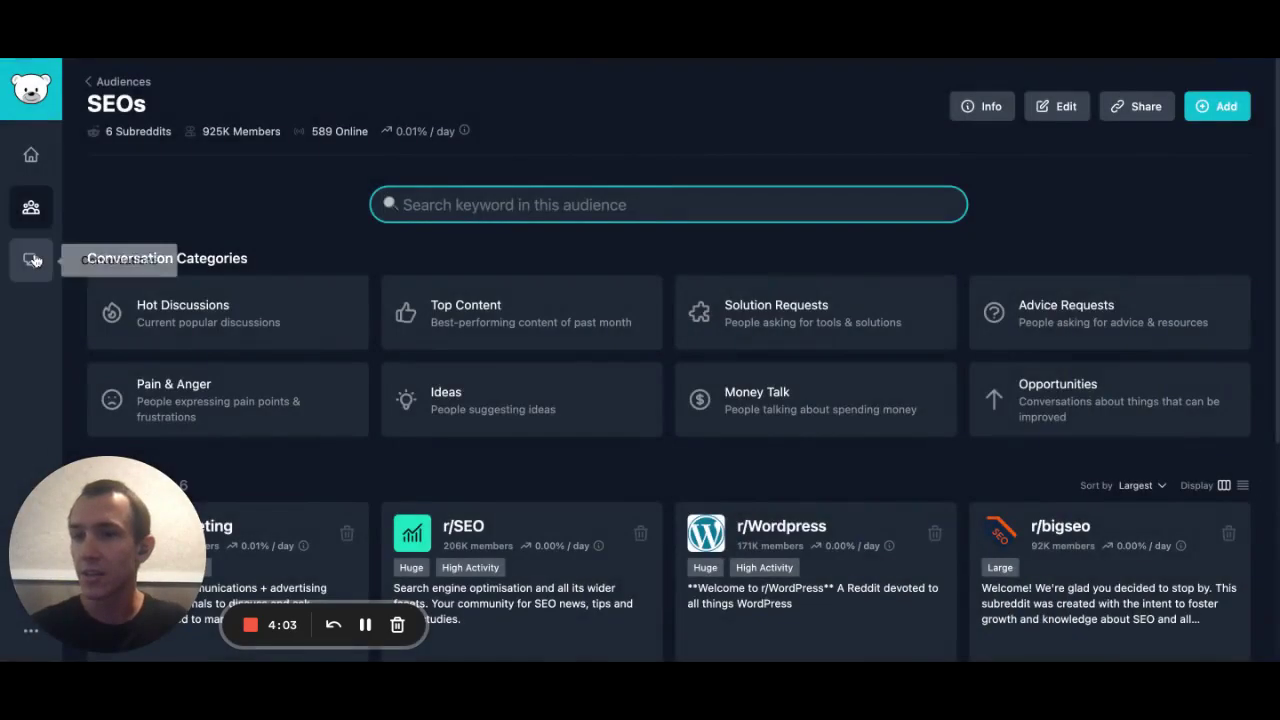
Open the 'SEO audit tool in SEOs' tracked search from Conversations to see its 1 new post.
left_click(31, 260)
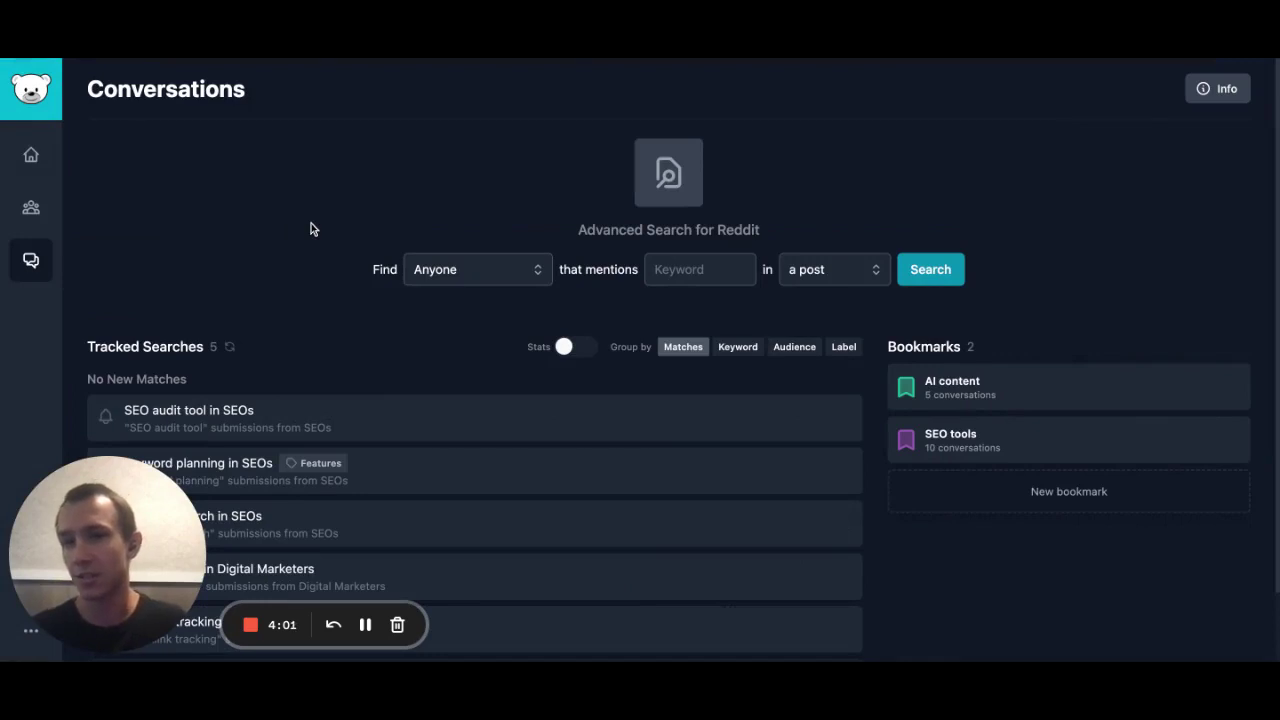
scroll(311, 223, "down", 1)
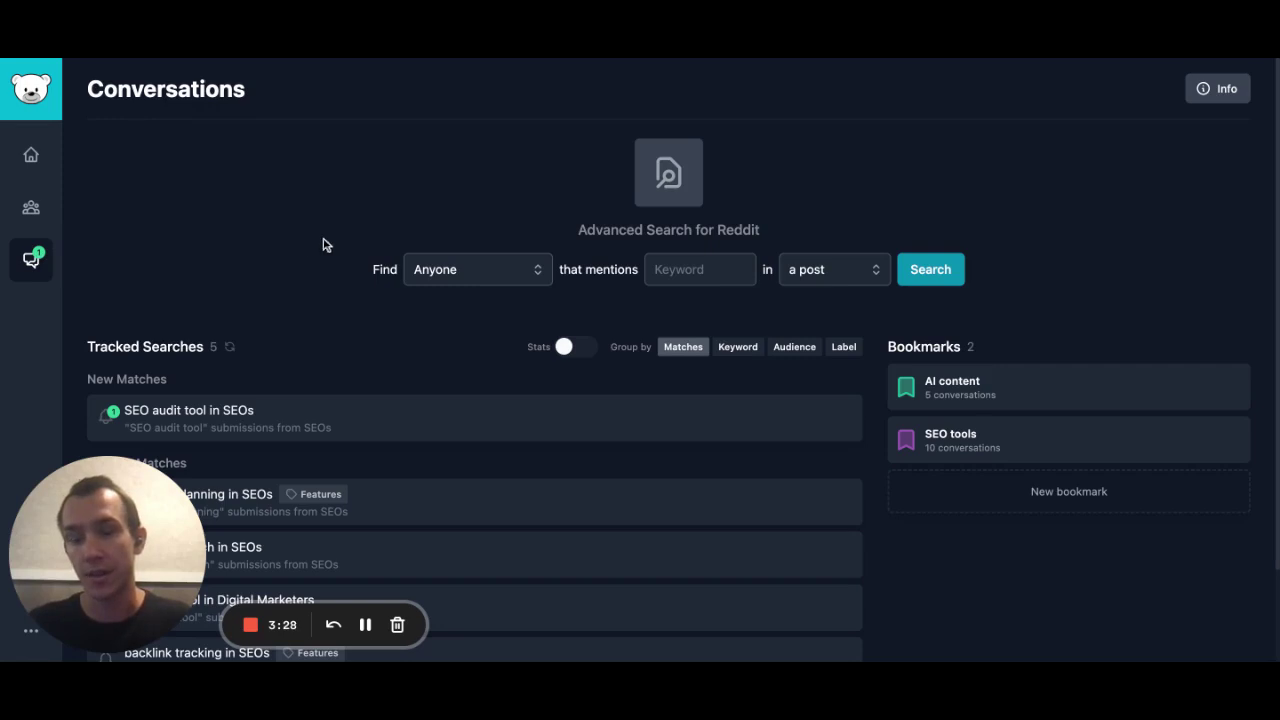
scroll(269, 285, "down", 1)
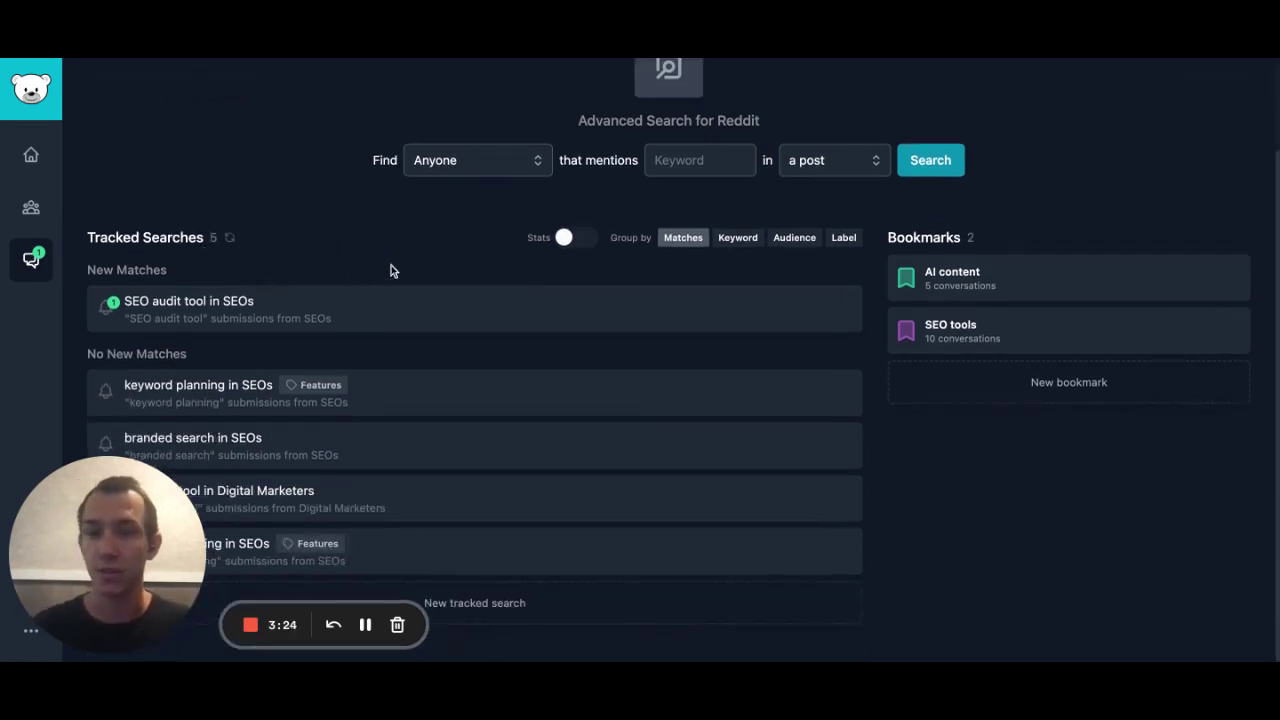
triple_click(86, 268)
left_click(211, 270)
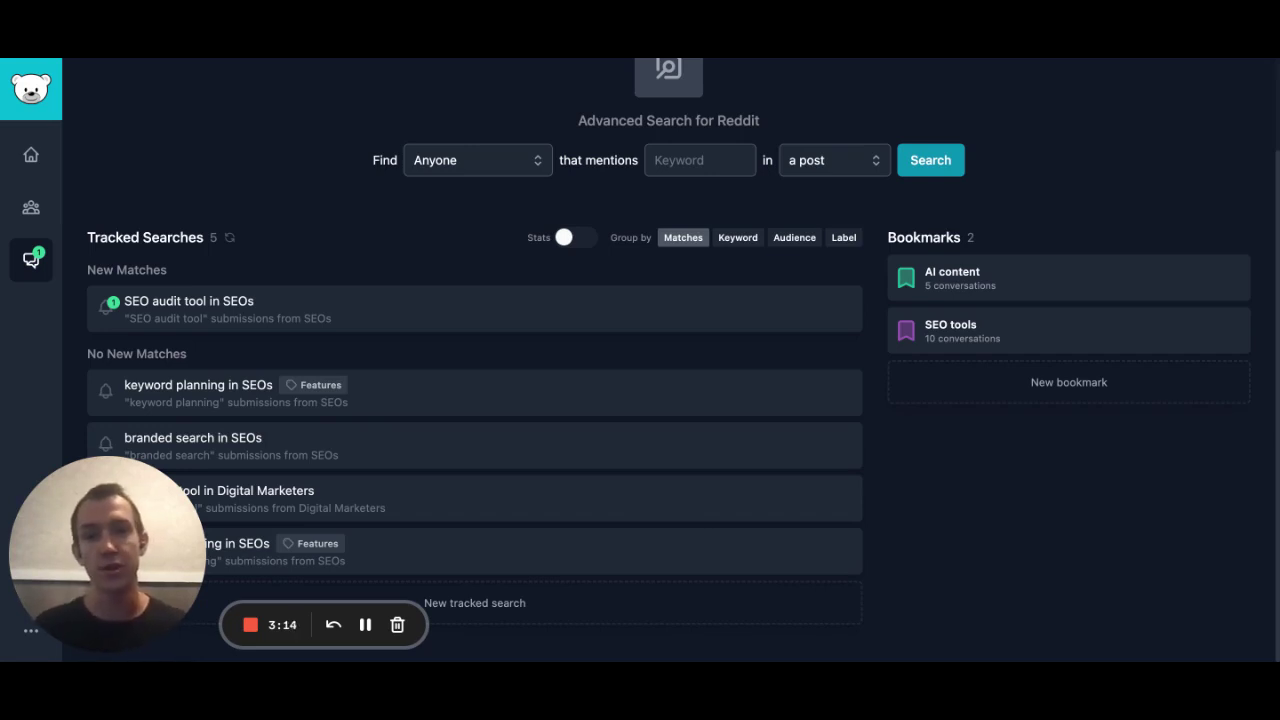
left_click(286, 305)
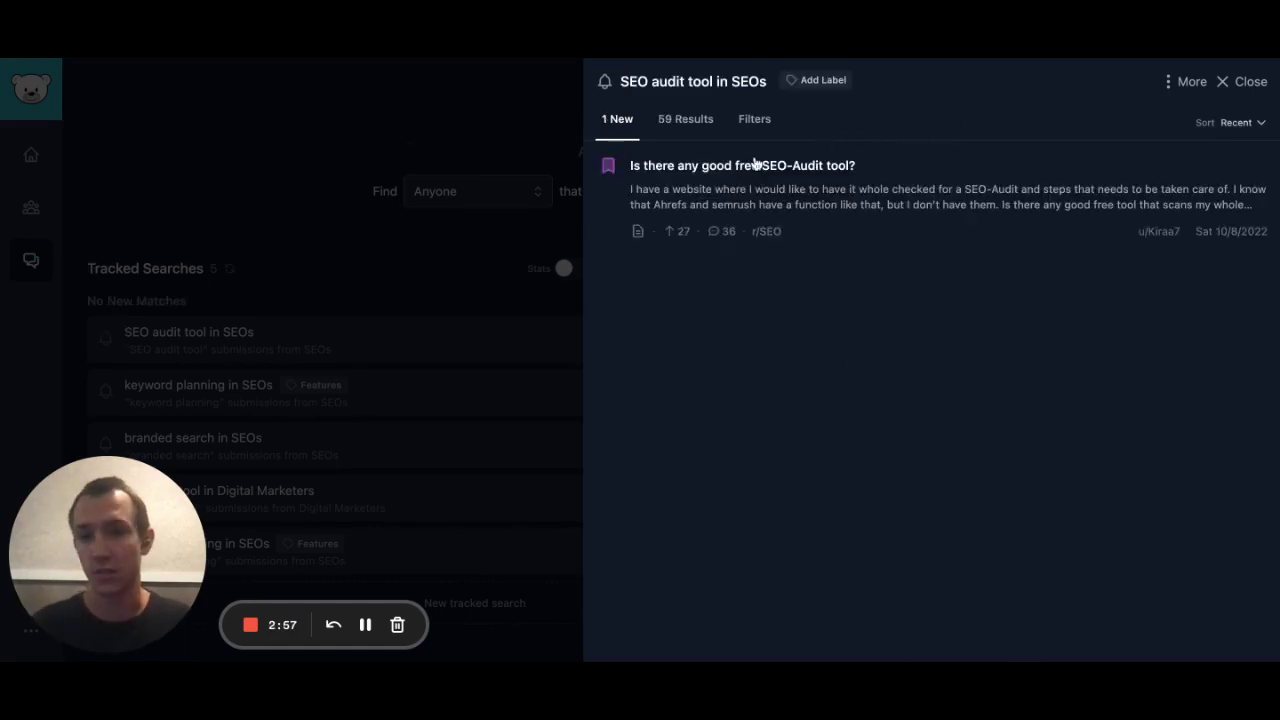
Read the free SEO-Audit tool post, then close it and the tracked search panel.
left_click(755, 165)
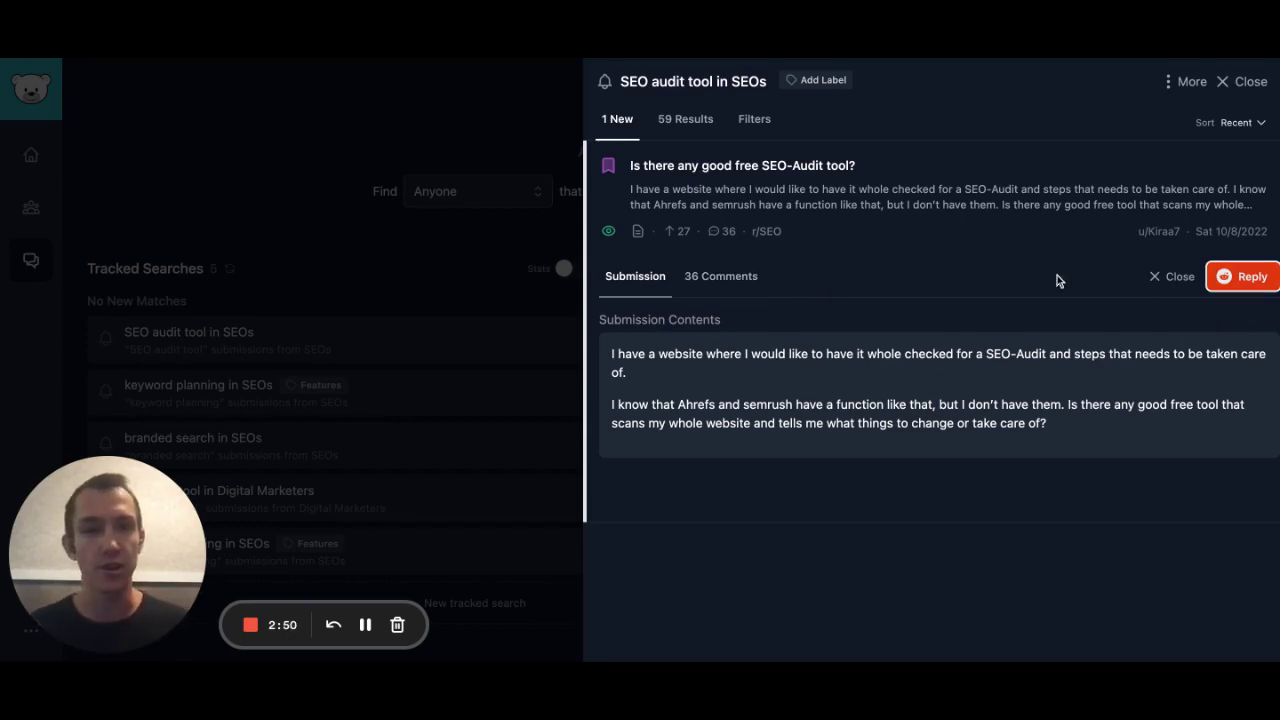
left_click(1175, 280)
left_click(258, 176)
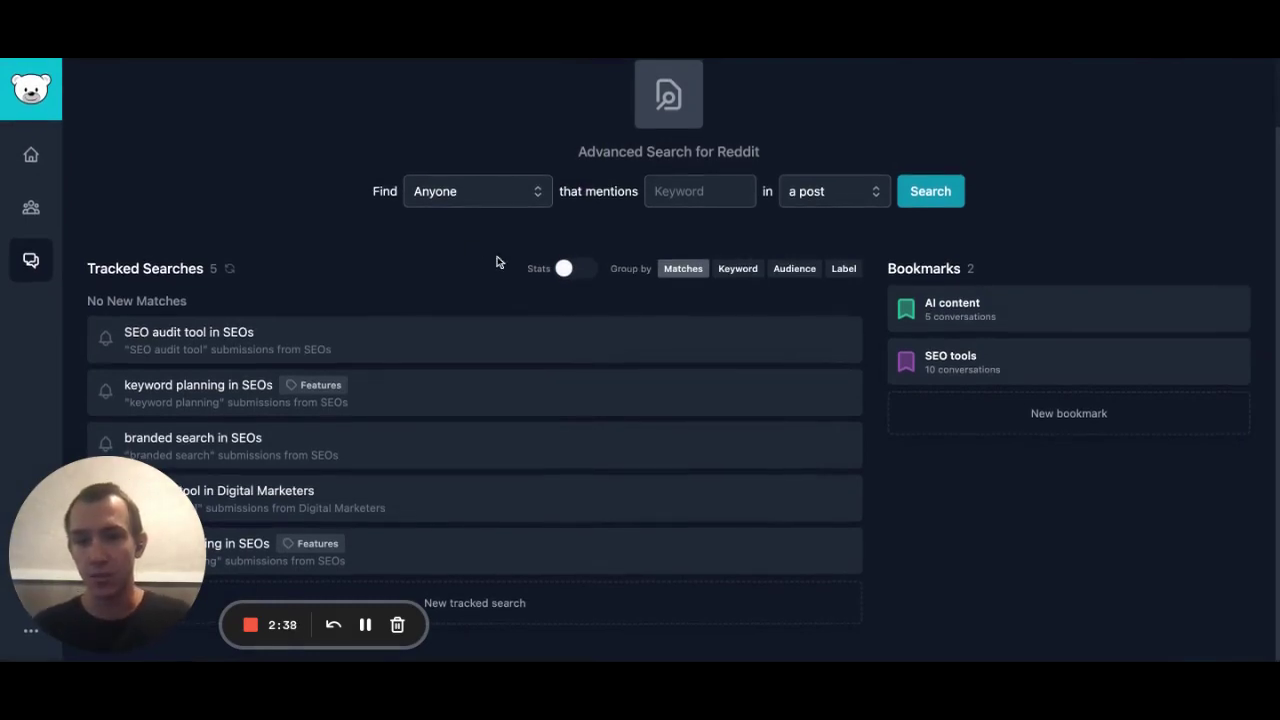
Show the performance stats for the five tracked searches, review them, then hide them.
left_click(566, 270)
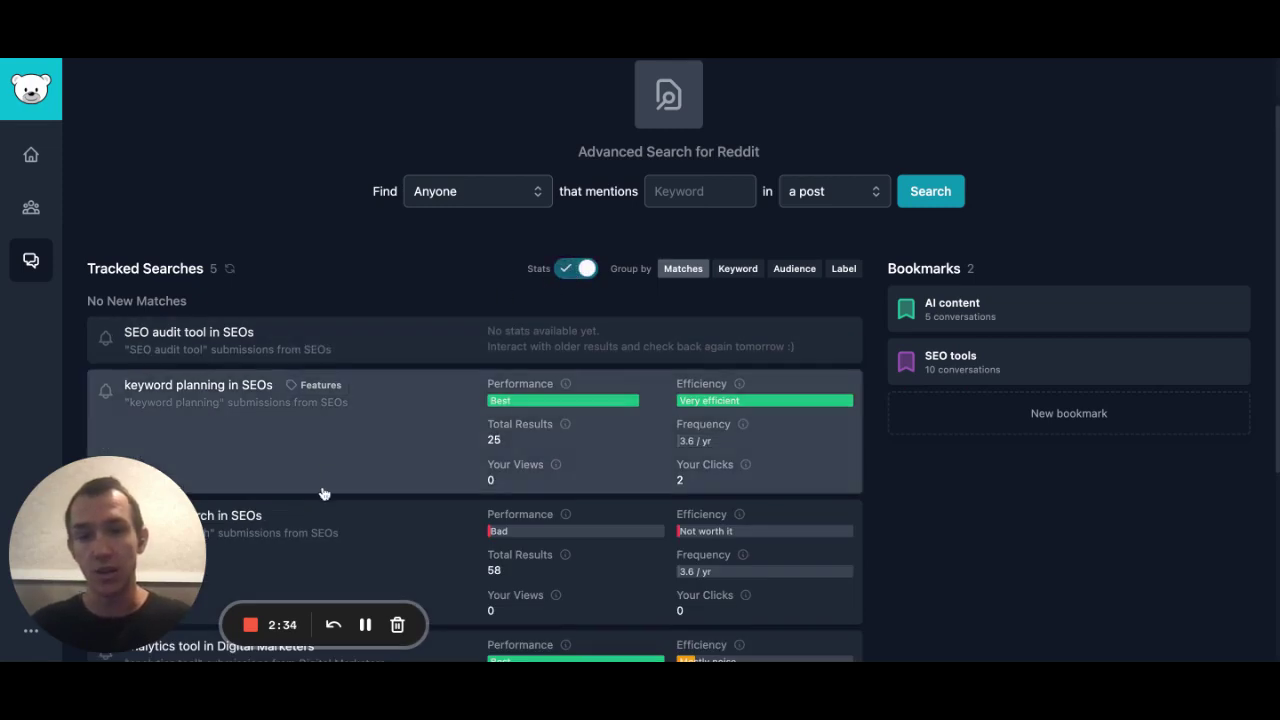
scroll(323, 494, "down", 1)
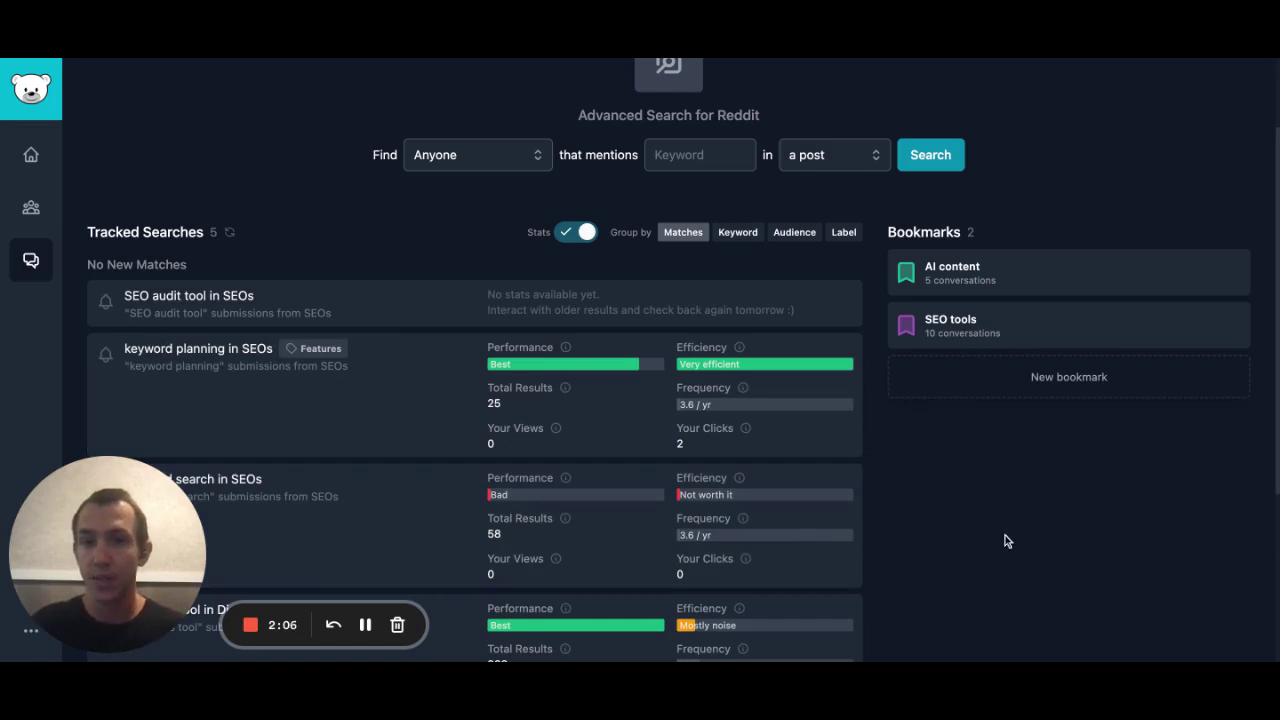
left_click(585, 232)
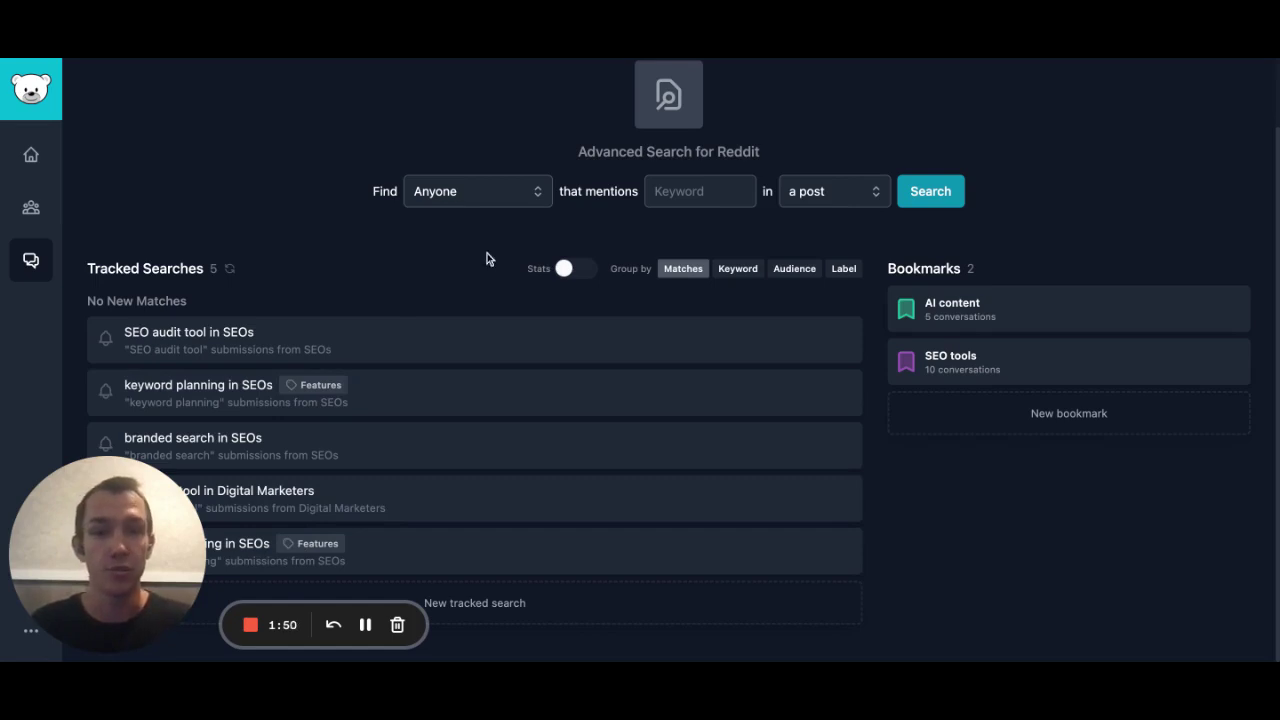
Try grouping tracked searches by label, audience and keyword, ending grouped by label.
left_click(844, 269)
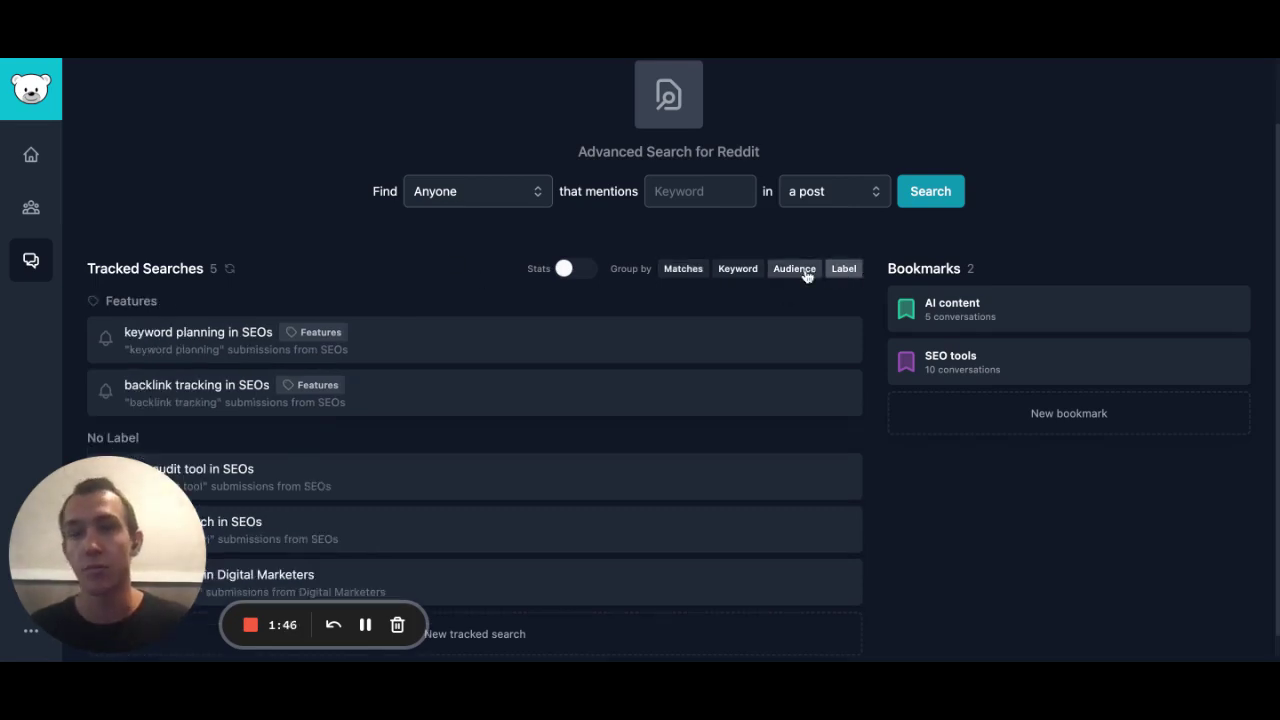
left_click(802, 269)
scroll(860, 500, "down", 1)
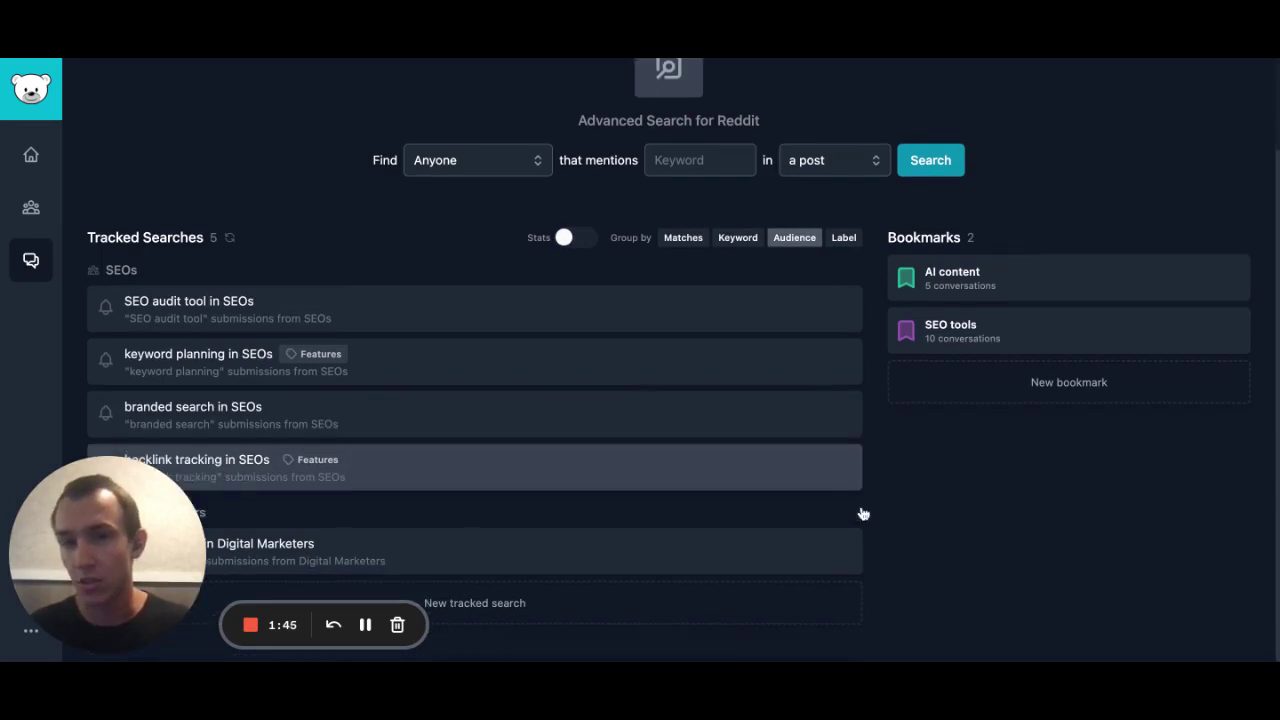
left_click(739, 240)
left_click(845, 240)
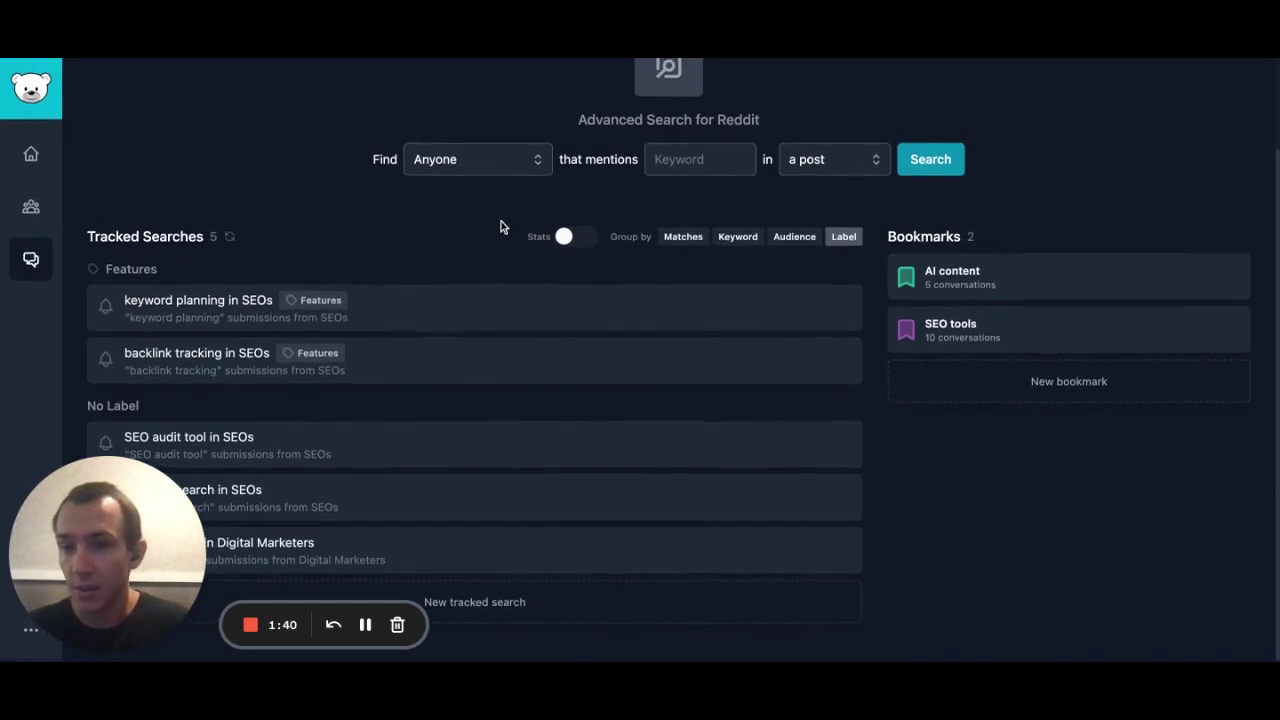
Add the 'Product Category' label to the 'SEO audit tool in SEOs' tracked search.
left_click(430, 456)
left_click(805, 79)
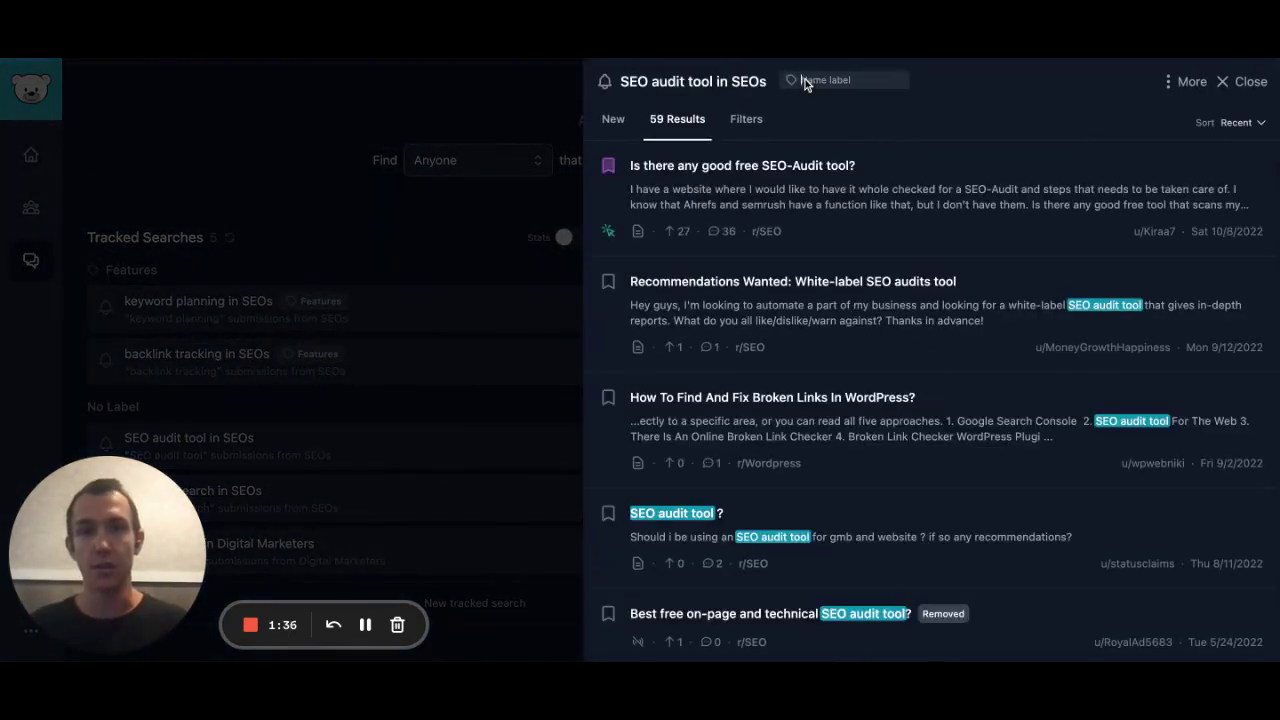
type("P")
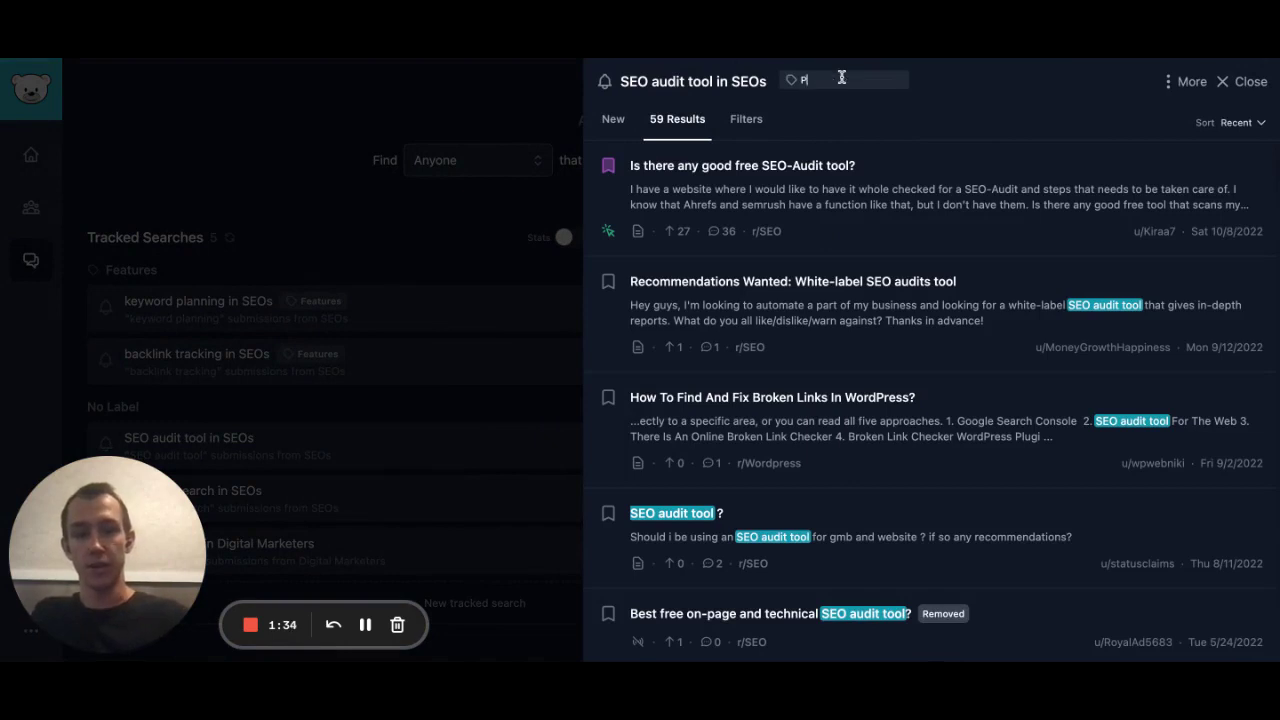
type("roduct ")
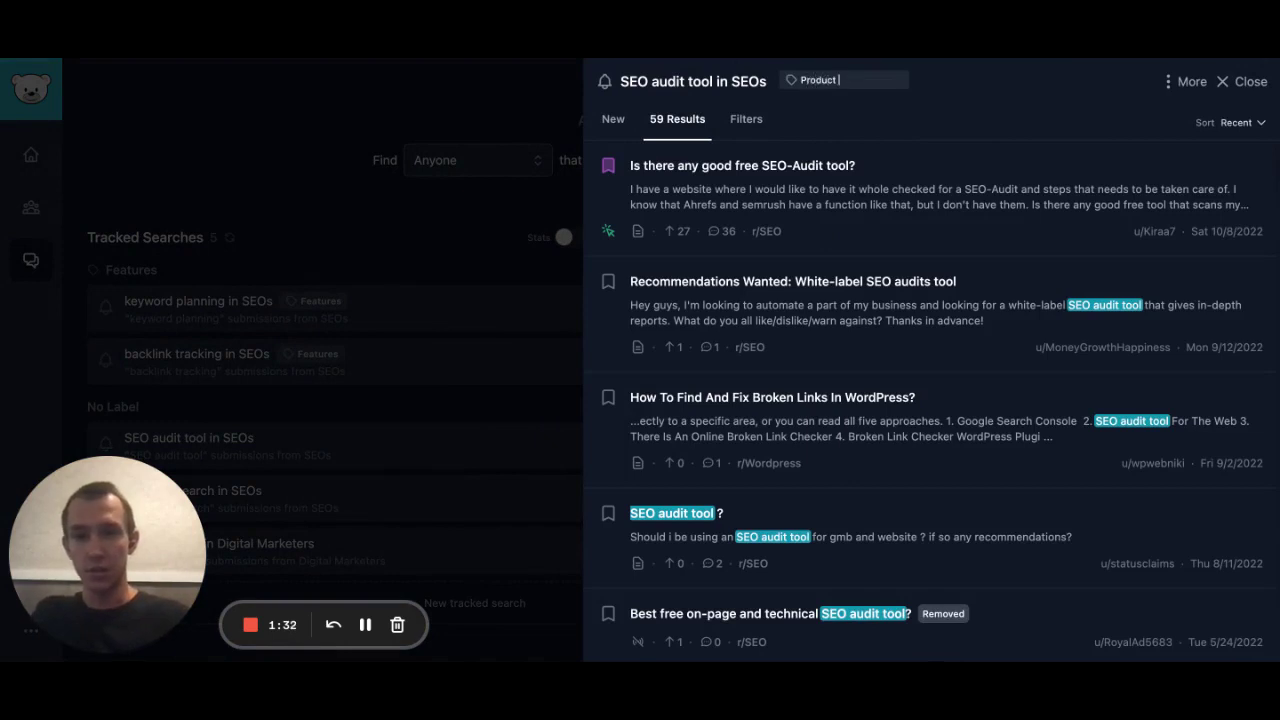
type("Category")
key("Return")
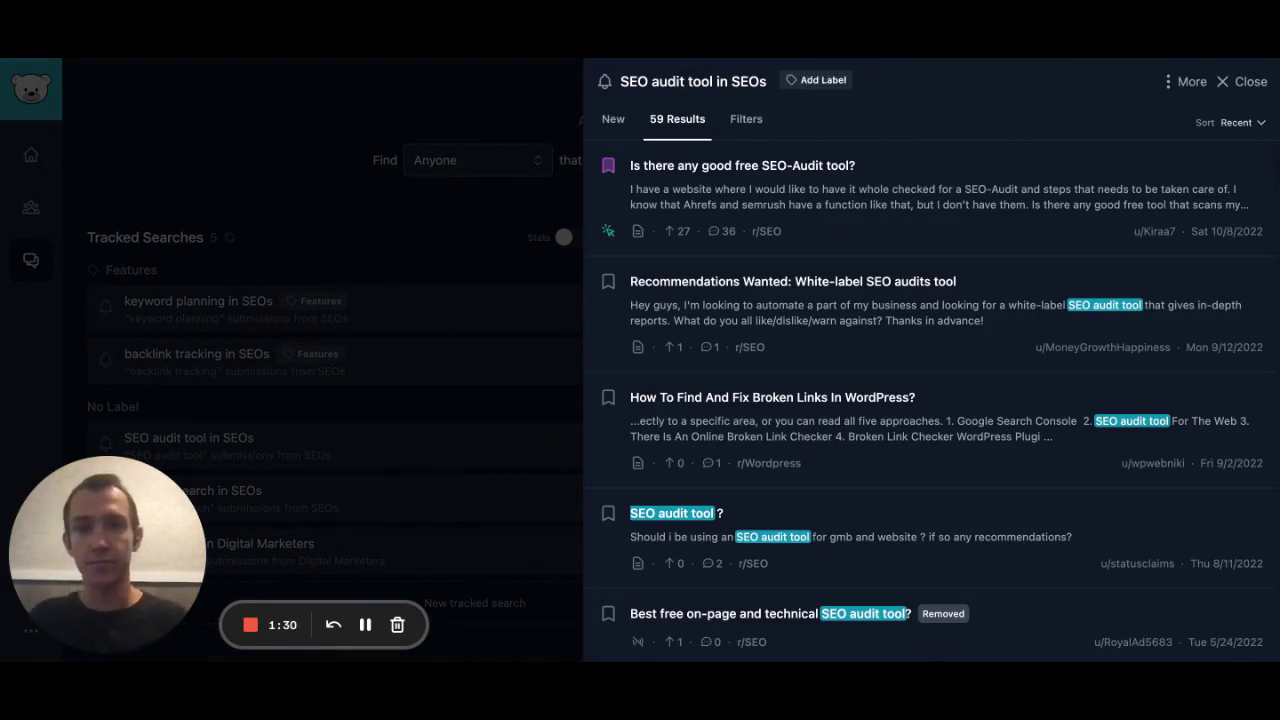
left_click(177, 120)
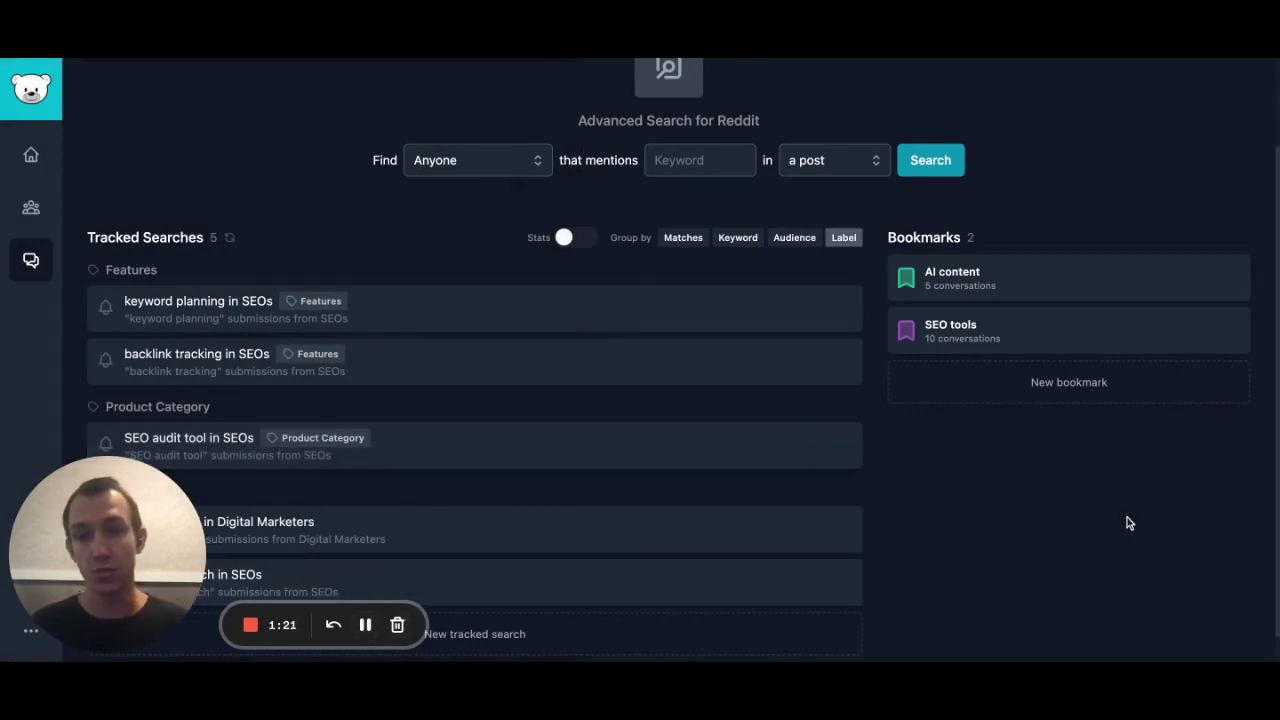
Open the 100 results of 'analytics tool in Digital Marketers' and check the viewed and clicked status icons.
left_click(637, 524)
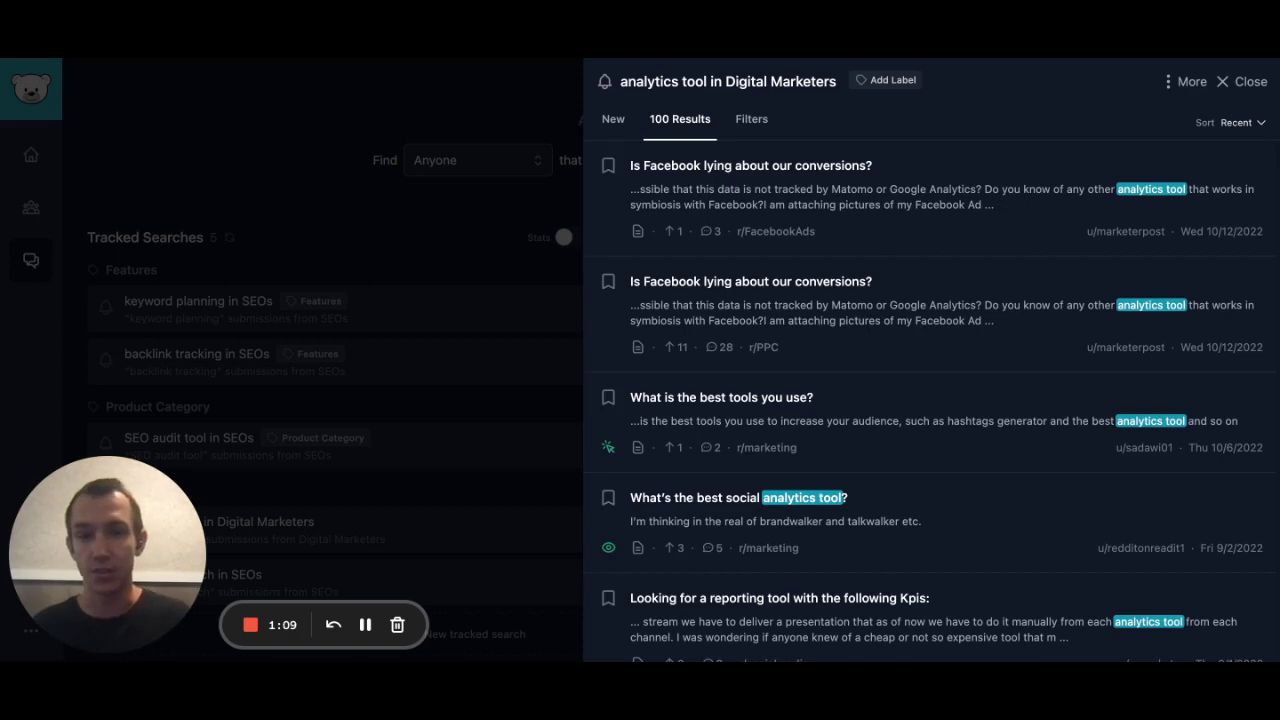
mouse_move(608, 552)
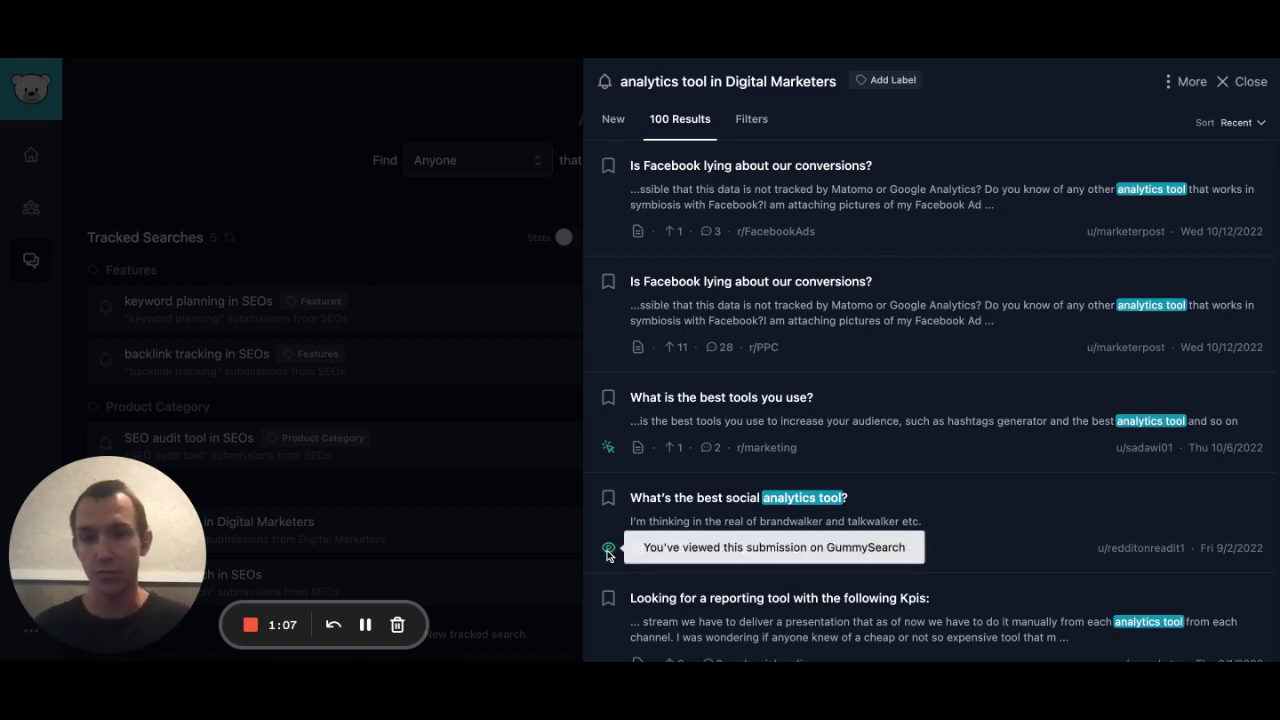
mouse_move(611, 445)
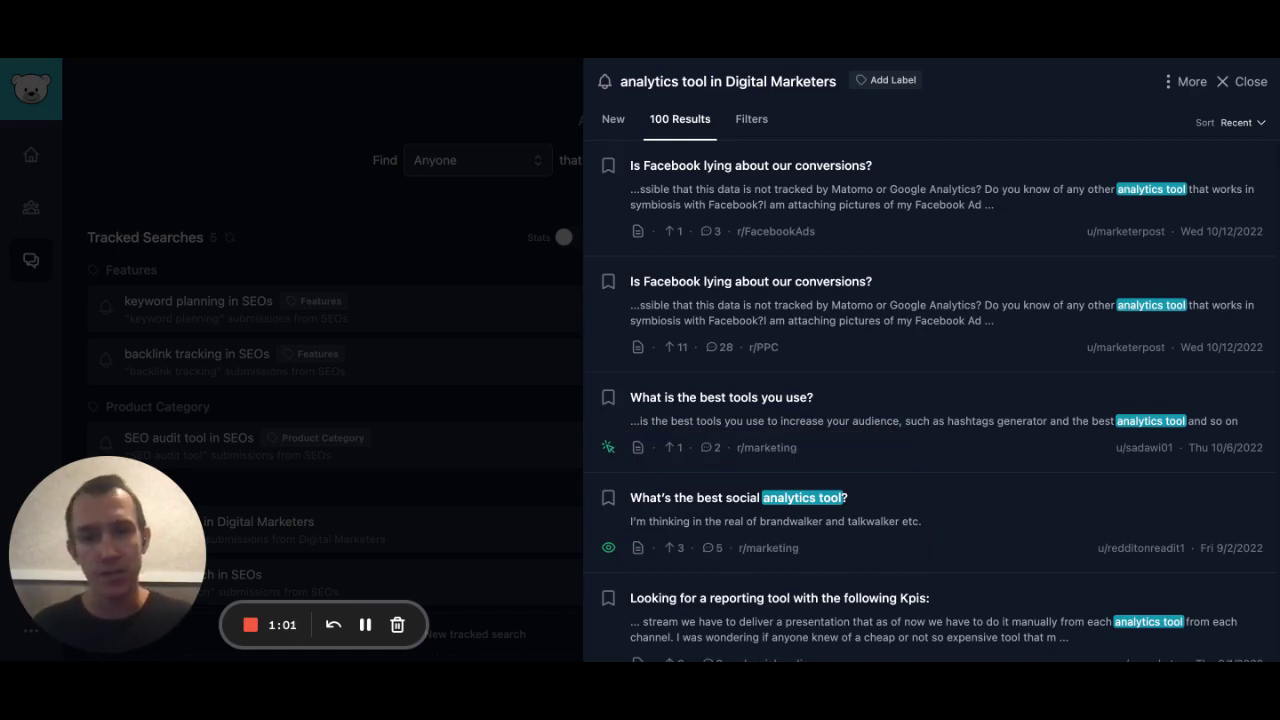
Filter the analytics tool results to 'new' submissions only, then close the search panel.
left_click(750, 117)
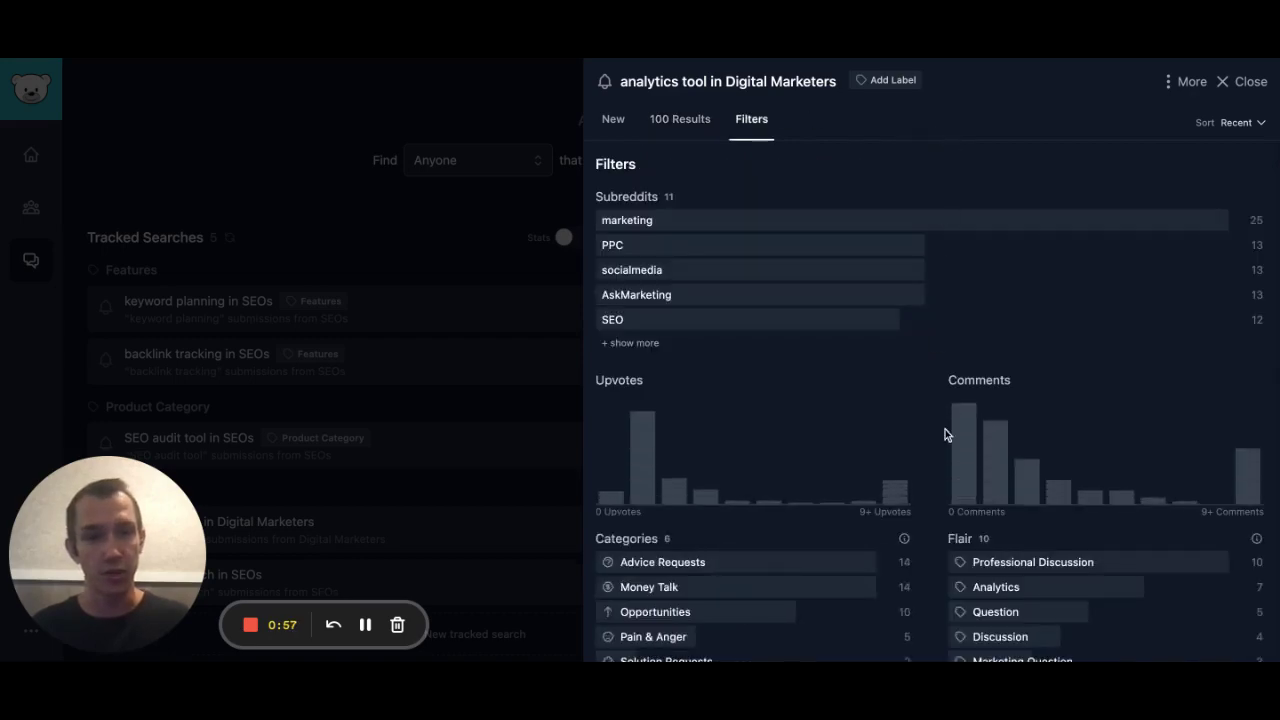
scroll(945, 432, "down", 3)
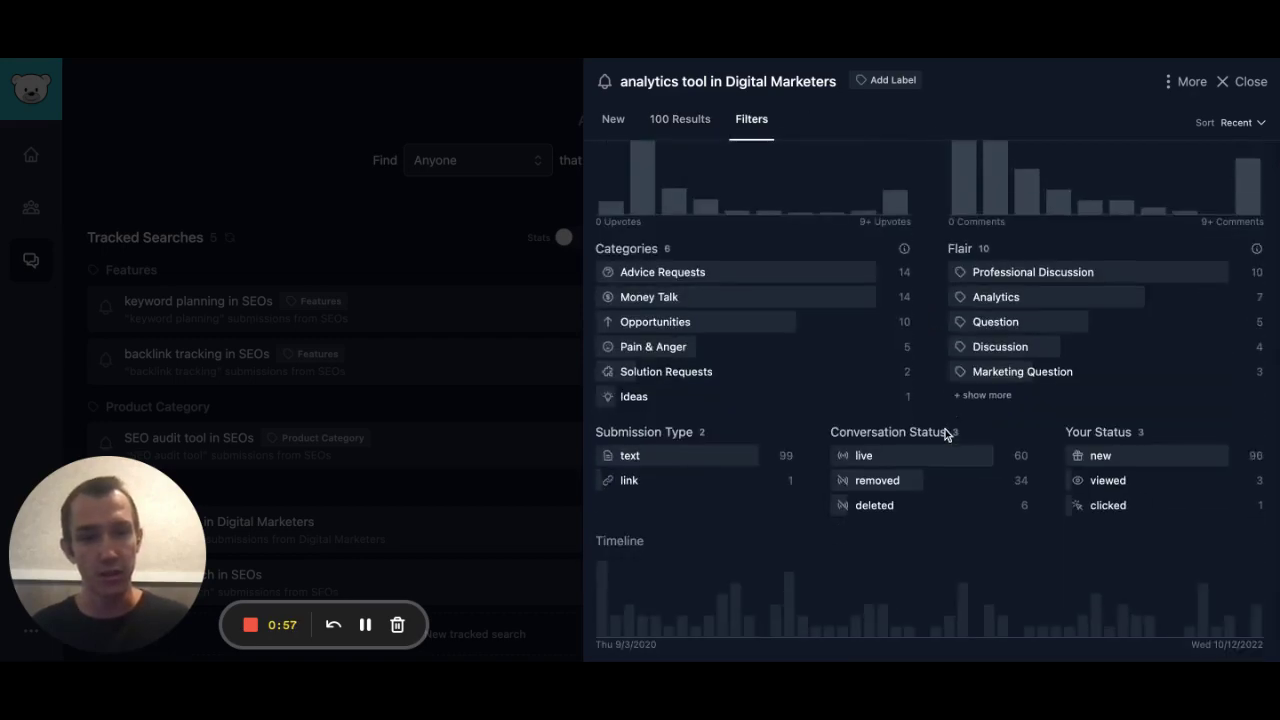
left_click(1113, 456)
scroll(1041, 415, "up", 3)
left_click(700, 119)
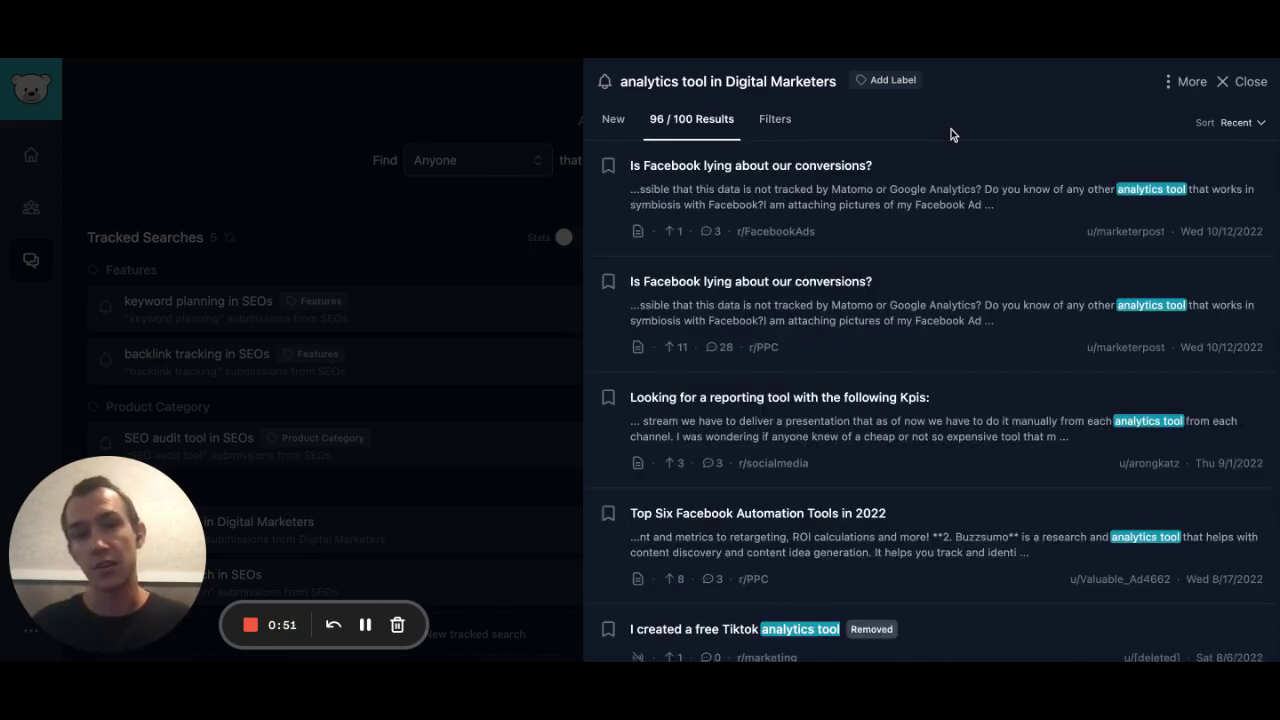
left_click(435, 240)
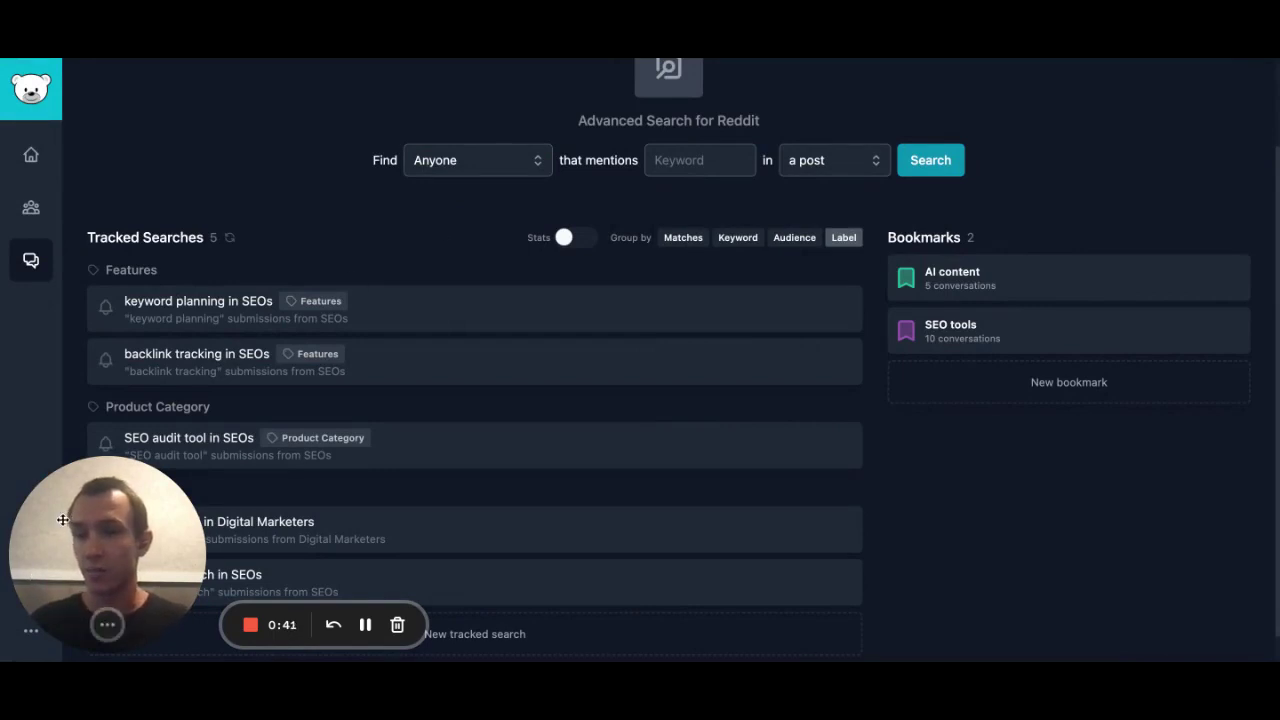
Open Account settings on Notifications to see weekly email tracked keyword digests.
left_click(31, 524)
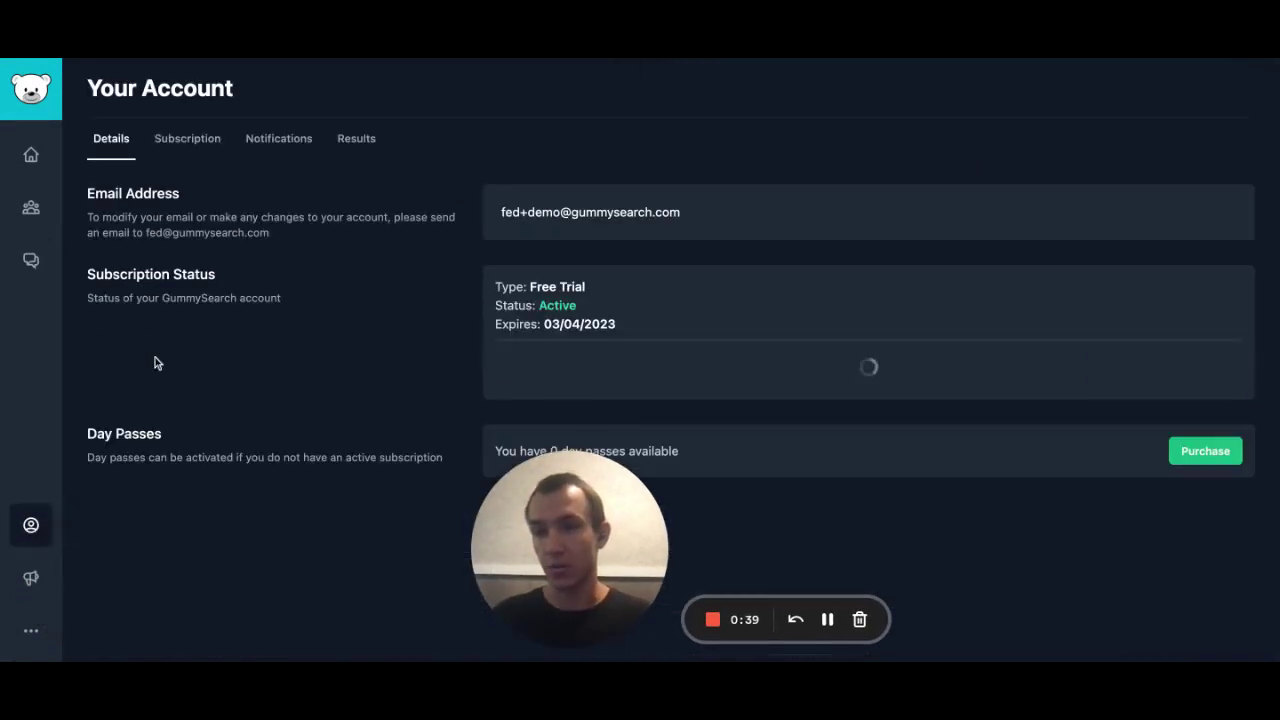
left_click(281, 152)
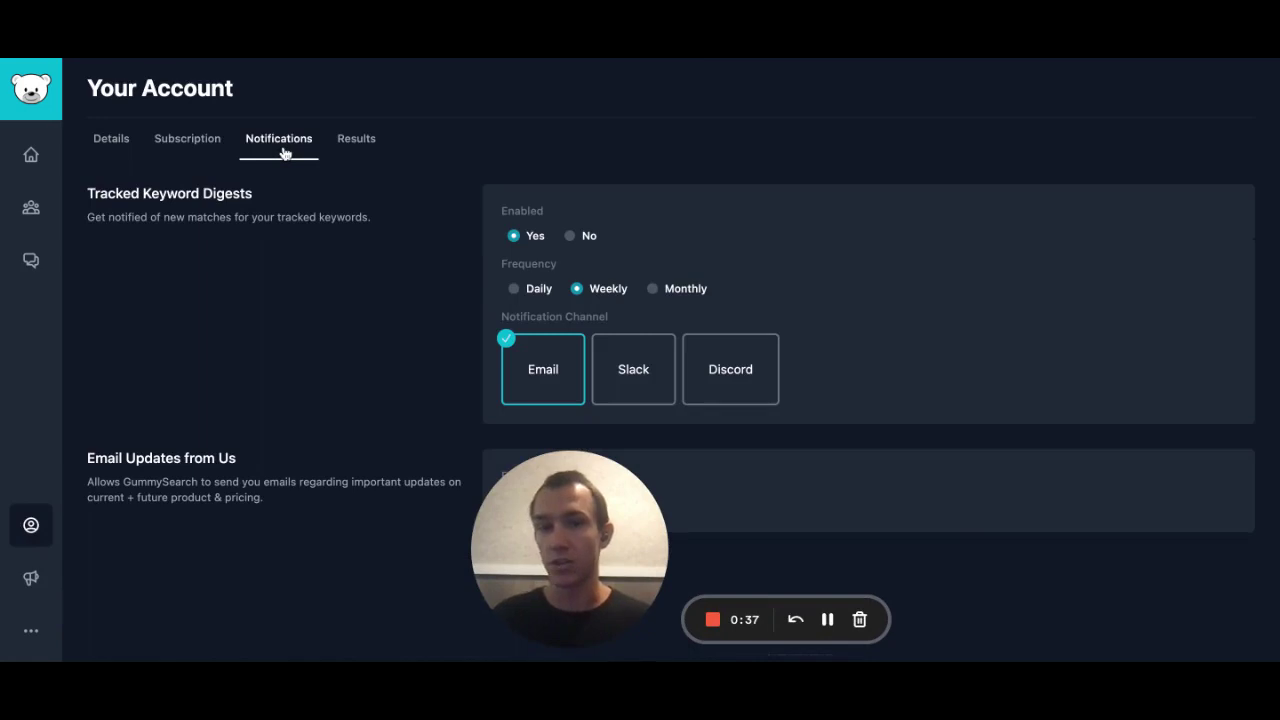